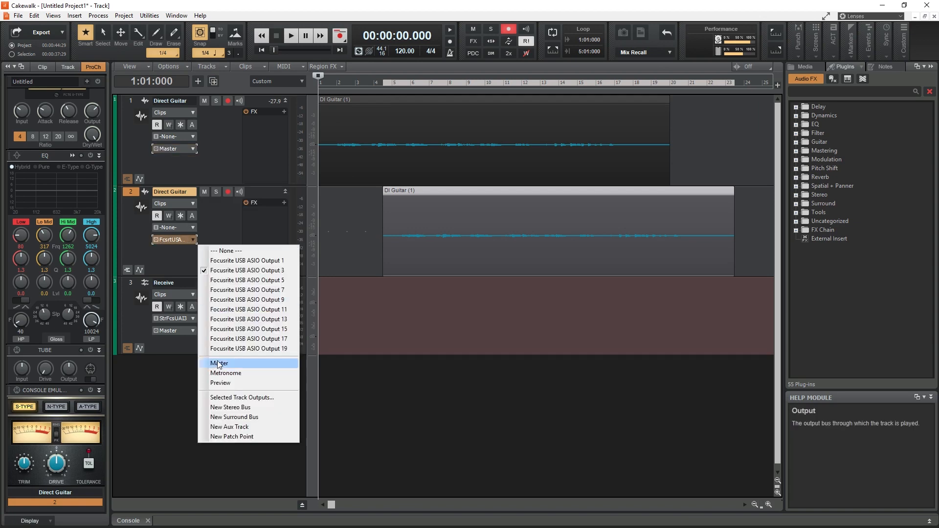
Route the second Direct Guitar track to Master and insert a Focusrite USB ASIO output send on the first one
left_click(218, 362)
right_click(228, 146)
mouse_move(264, 181)
left_click(394, 191)
Insert a Focusrite USB ASIO output send on the second Direct Guitar track and adjust its send level and pan
right_click(226, 234)
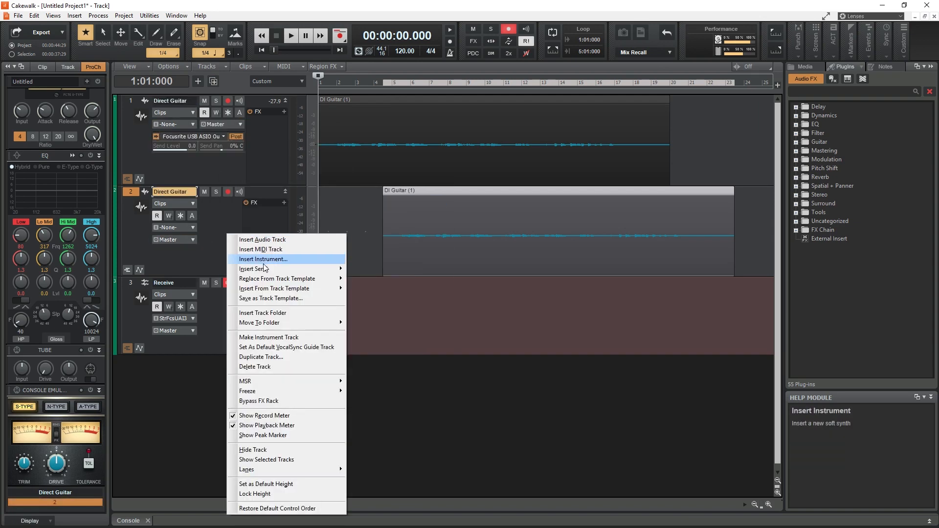
mouse_move(264, 269)
left_click(394, 279)
left_click_drag(196, 277, 199, 260)
left_click_drag(186, 238, 182, 239)
left_click_drag(221, 238, 227, 238)
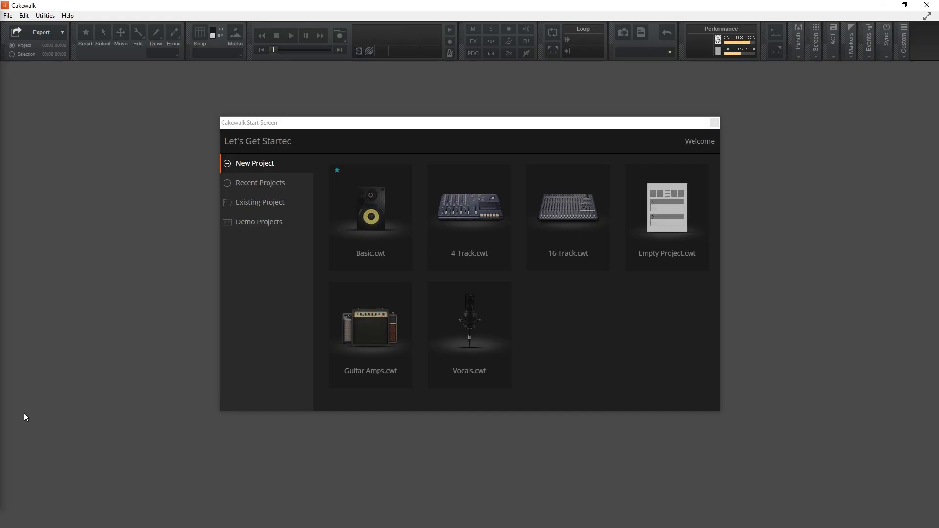
Insert an audio track in the empty project and name it Direct Guitar
left_click(714, 122)
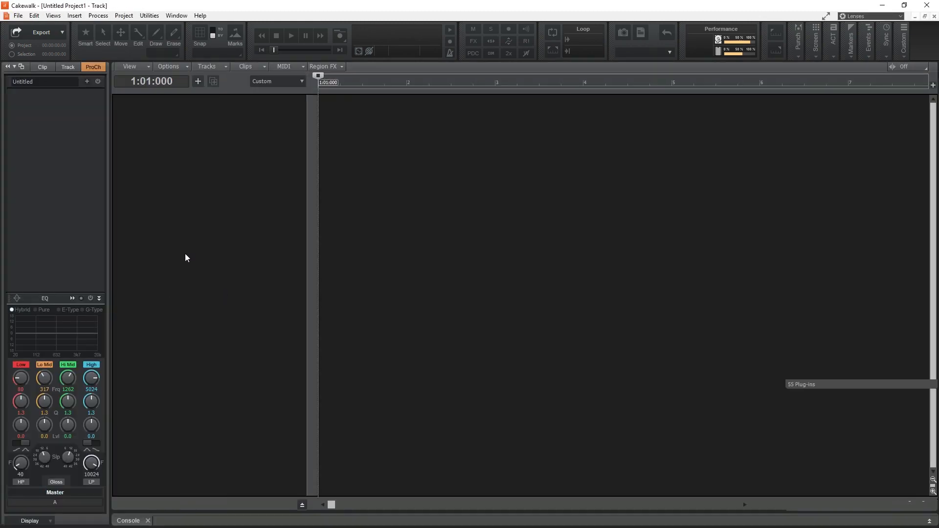
right_click(186, 227)
mouse_move(212, 237)
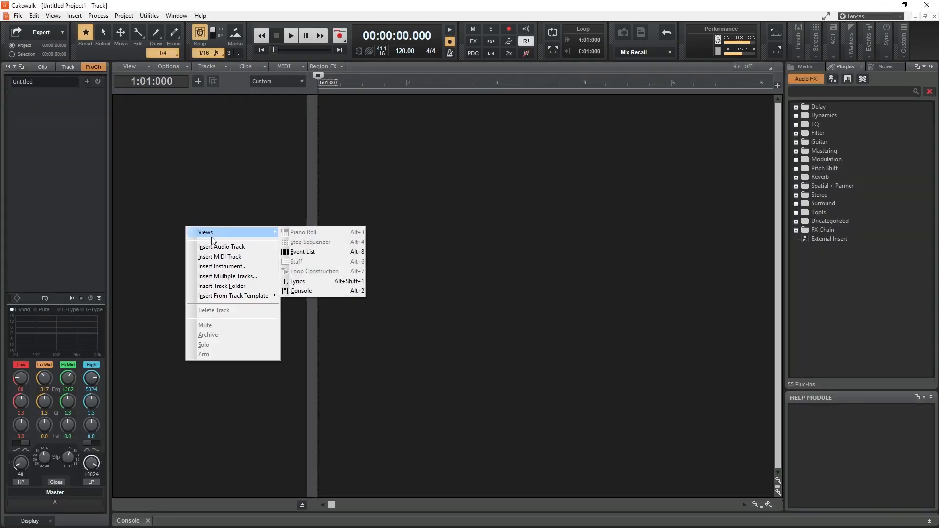
left_click(212, 246)
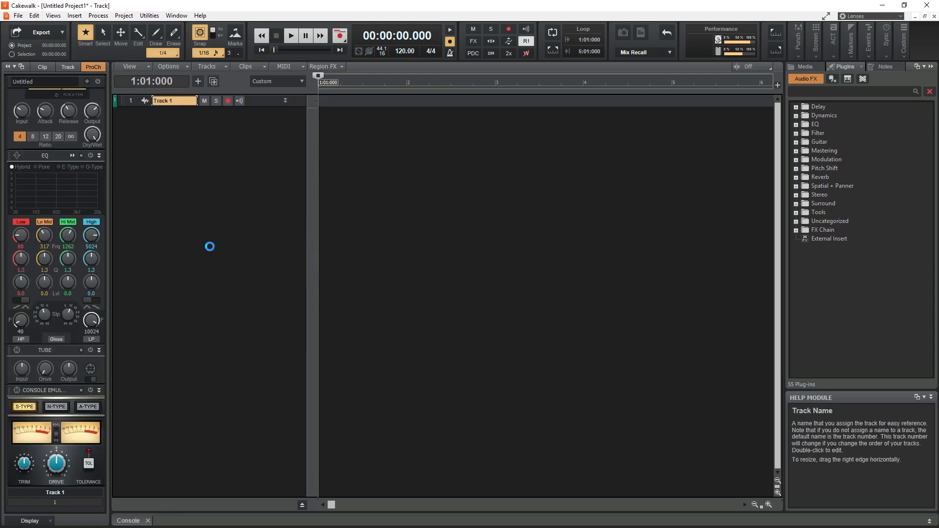
double_click(179, 100)
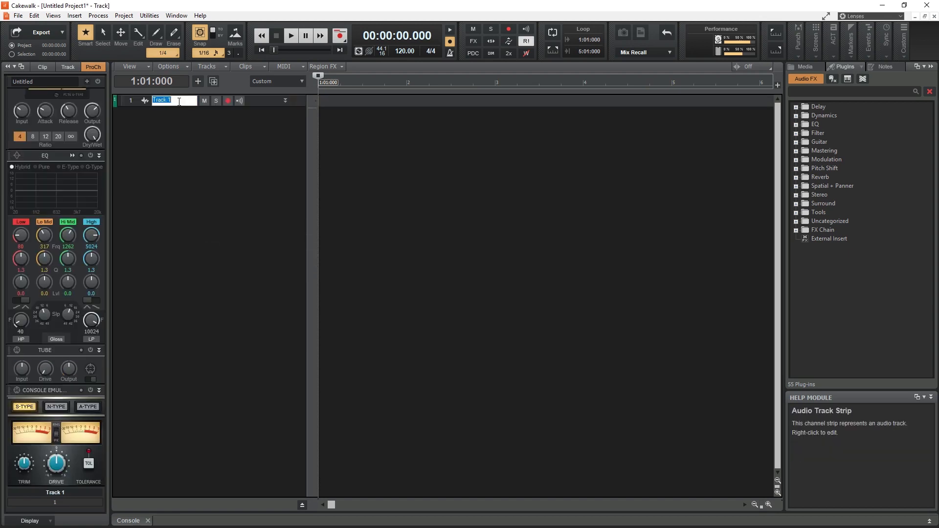
type("Direct Guitar")
key("Return")
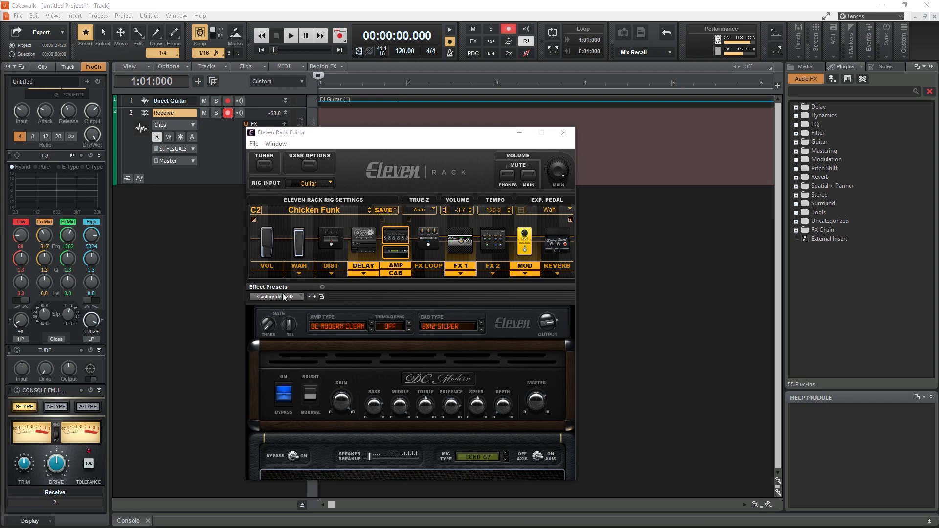
In the Eleven Rack Editor, try Line L as the rig input and settle on Line L+R
left_click(304, 185)
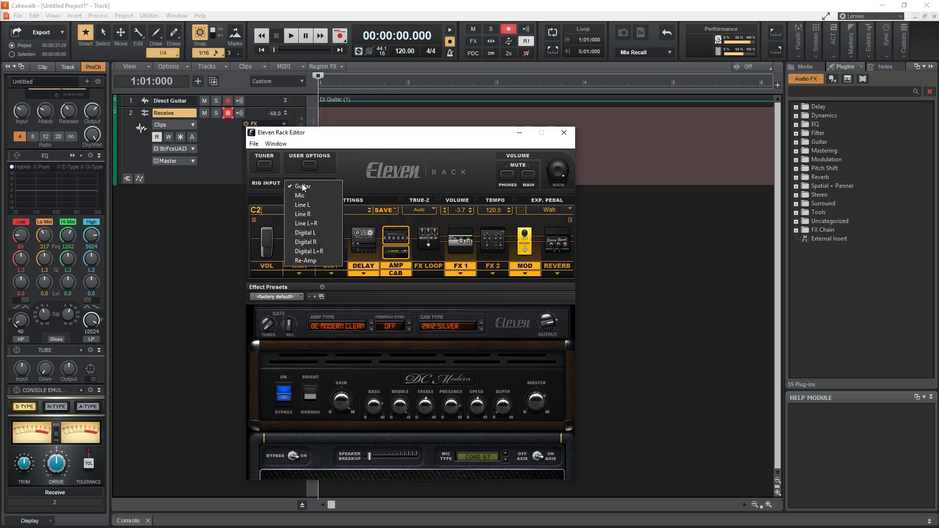
left_click(301, 224)
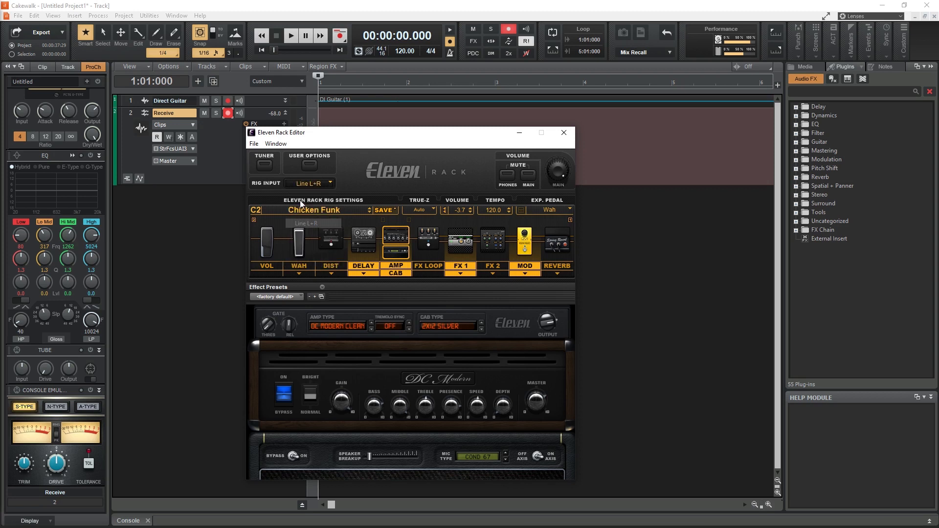
left_click(301, 184)
left_click(291, 205)
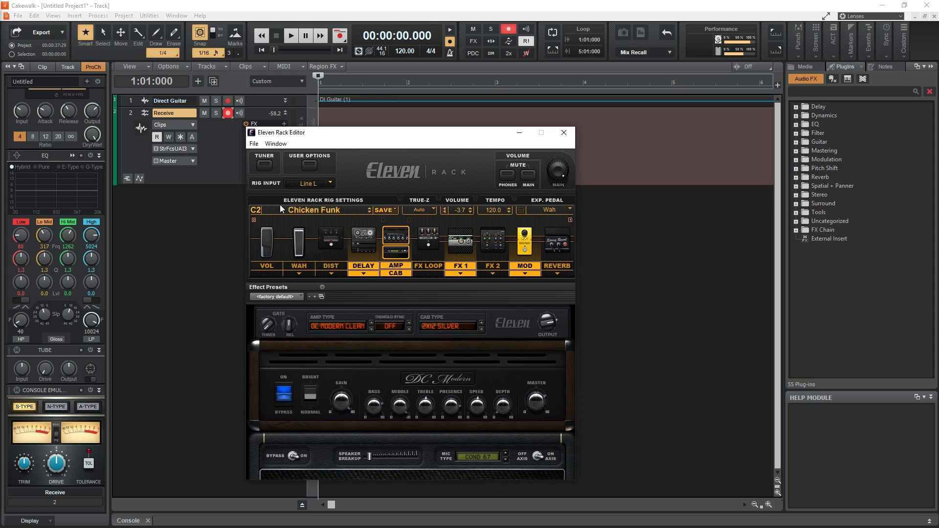
left_click(324, 182)
left_click(313, 222)
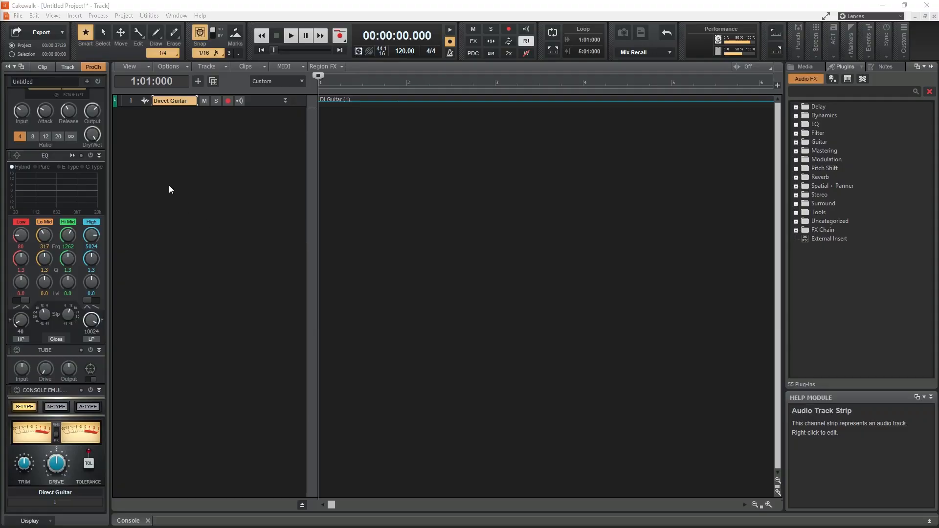
Insert a second audio track below Direct Guitar and name it Receive
right_click(169, 186)
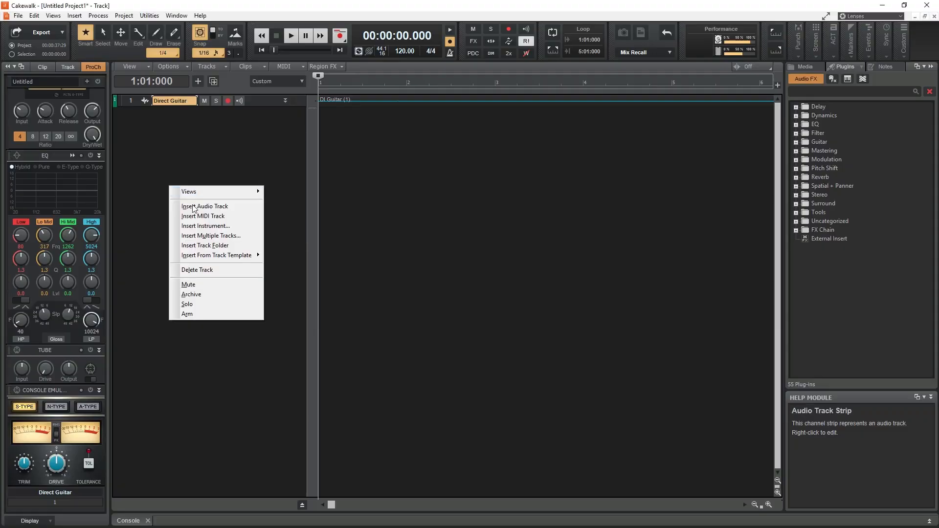
left_click(181, 205)
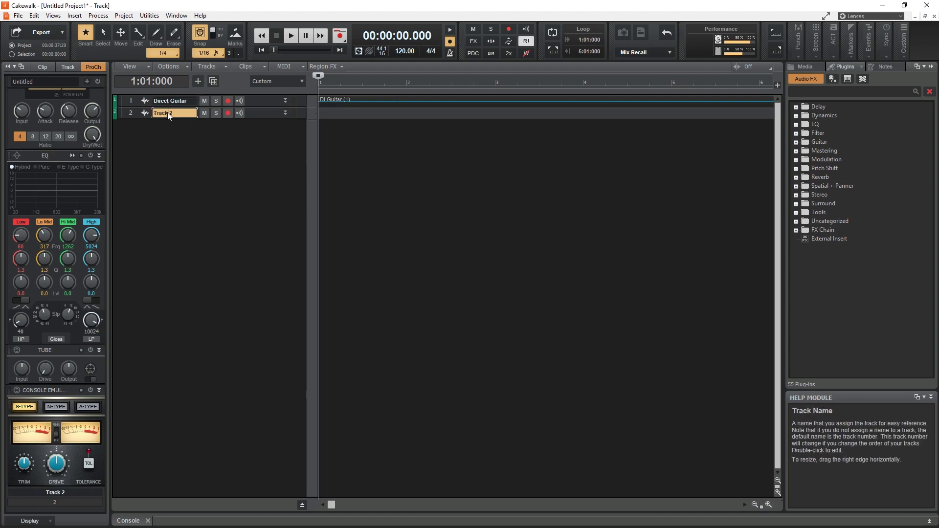
double_click(174, 114)
type("Receive")
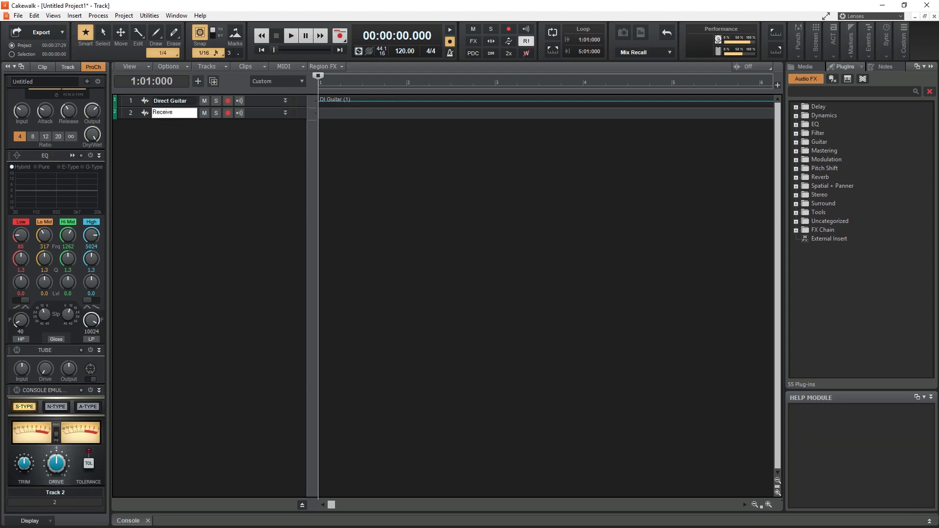
key("Return")
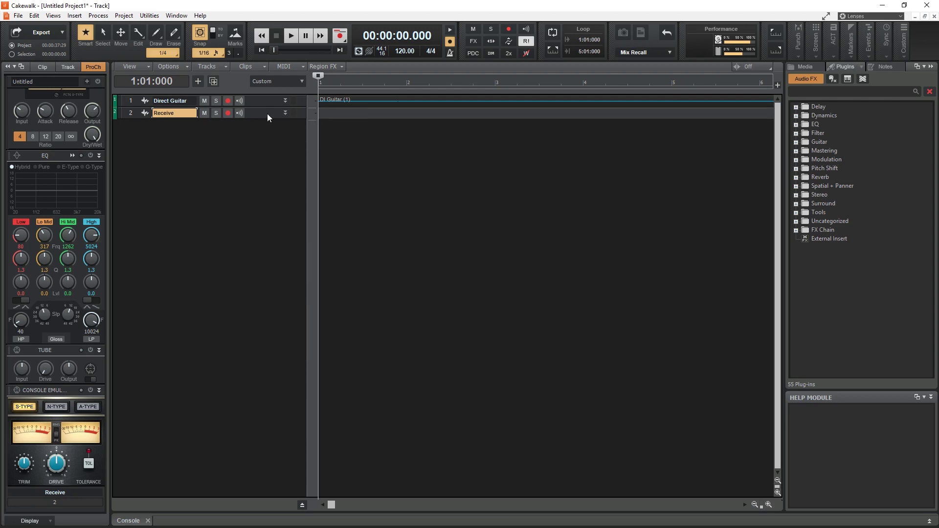
Expand the Receive track, set its input to Stereo Focusrite USB ASIO Input 3 and arm it for recording
left_click_drag(263, 119, 262, 185)
left_click(193, 150)
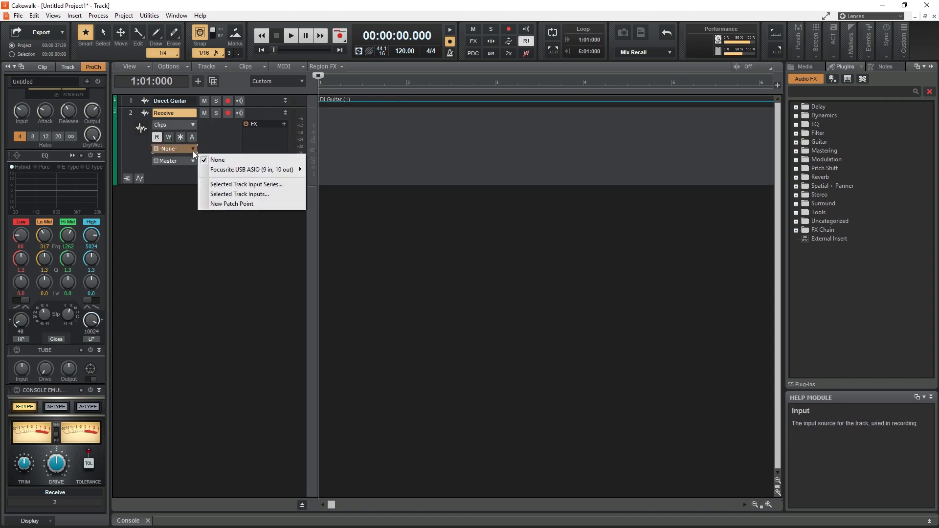
mouse_move(241, 173)
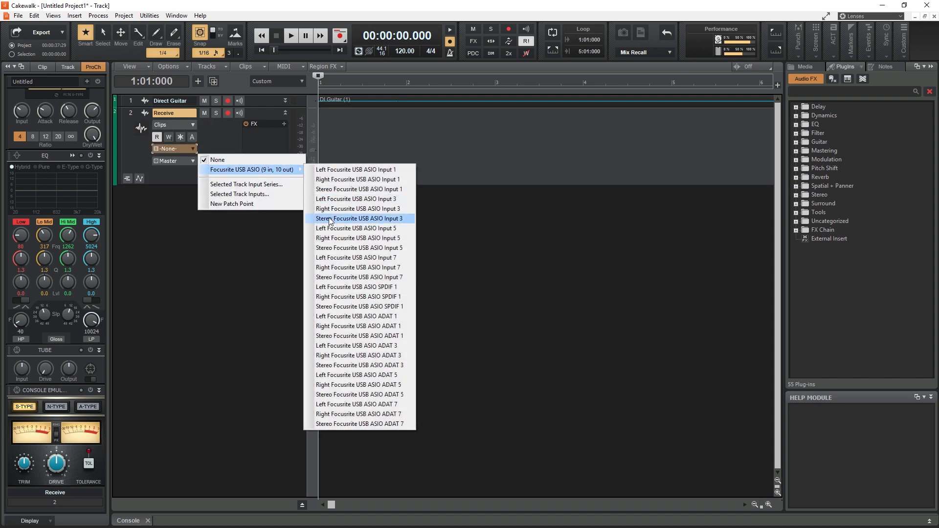
left_click(330, 219)
left_click(228, 113)
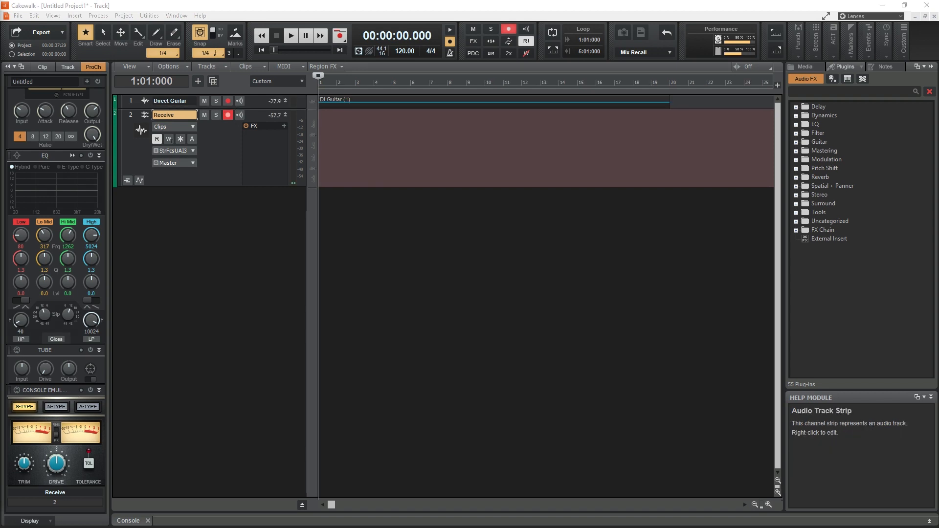
Expand the Direct Guitar track and route its output to Focusrite USB ASIO Output 3
left_click_drag(179, 108, 164, 185)
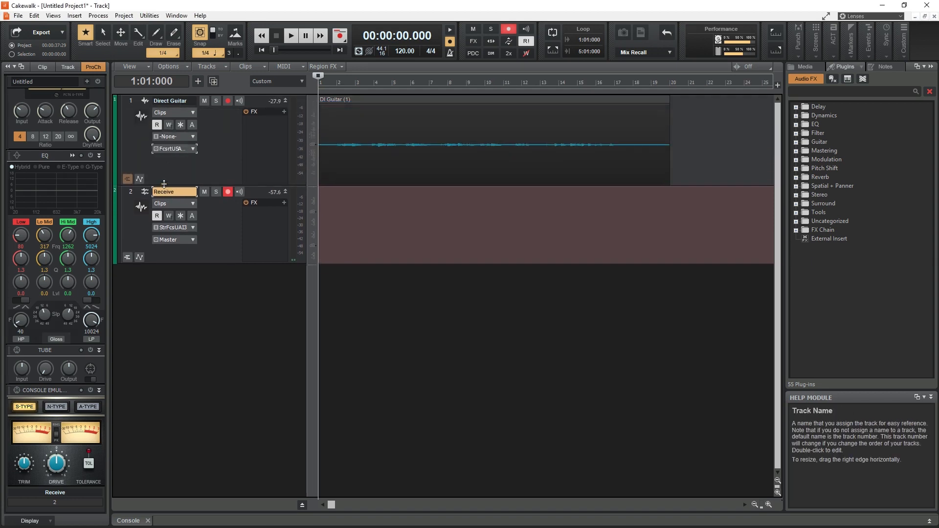
left_click(179, 150)
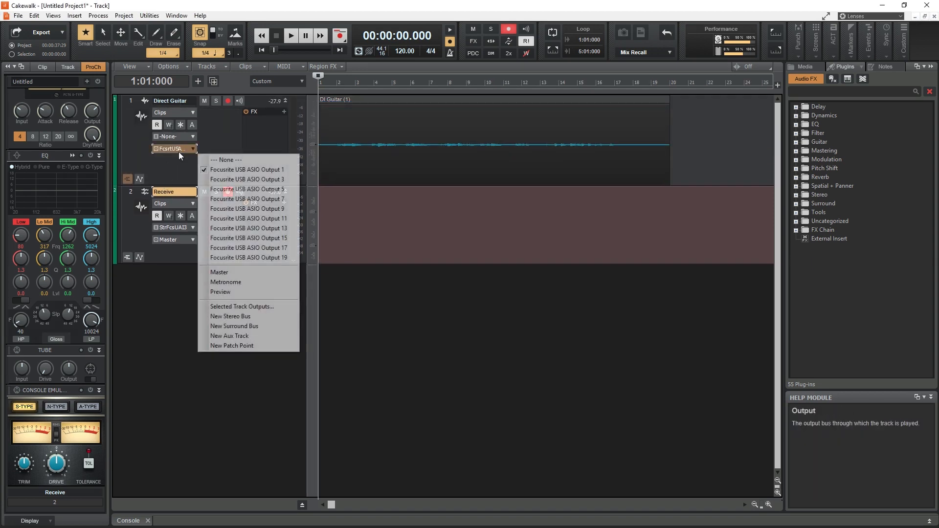
left_click(236, 179)
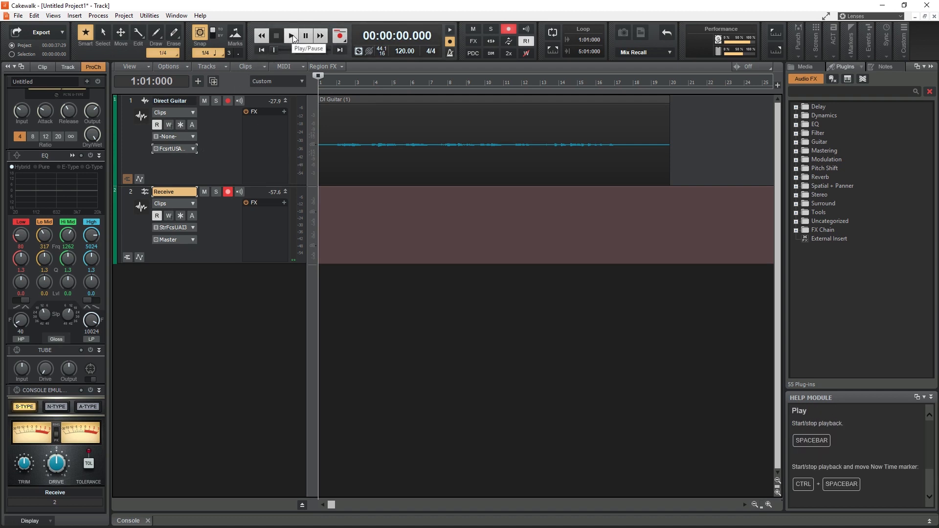
Record the returning guitar signal onto the Receive track, toggling that track's input echo during the take
left_click(336, 36)
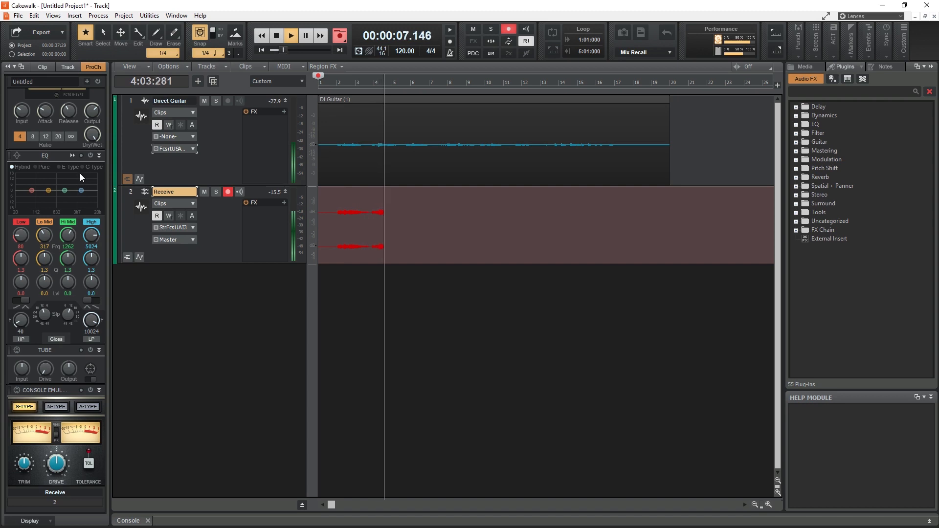
left_click(240, 192)
key("space")
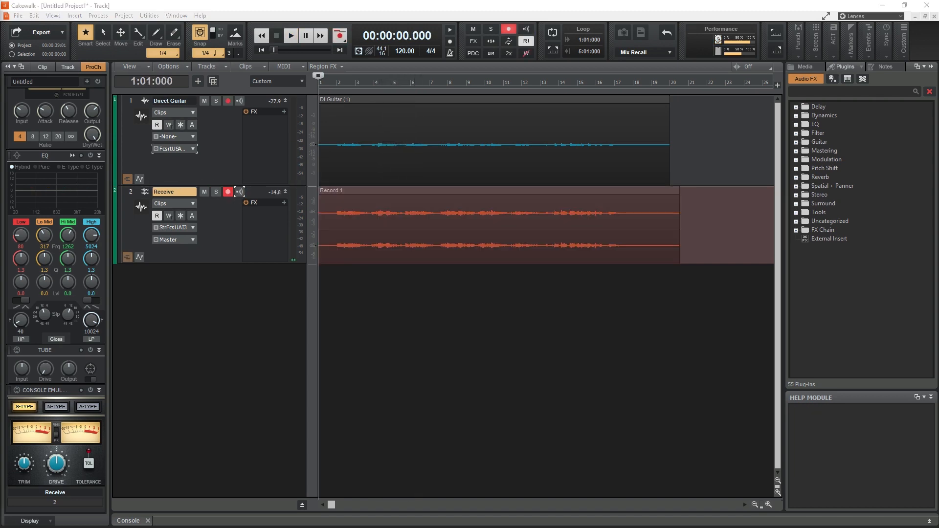
Delete the recorded clip from the Receive track
left_click(333, 190)
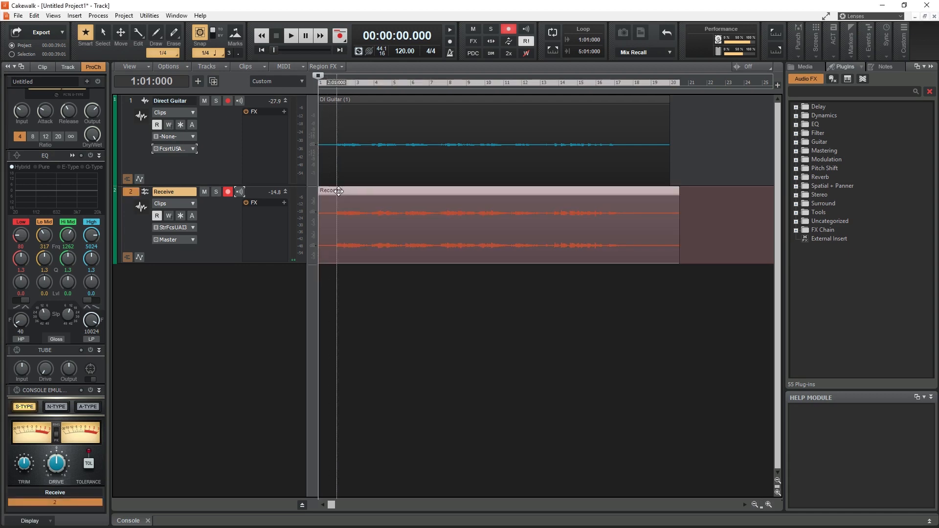
key("Delete")
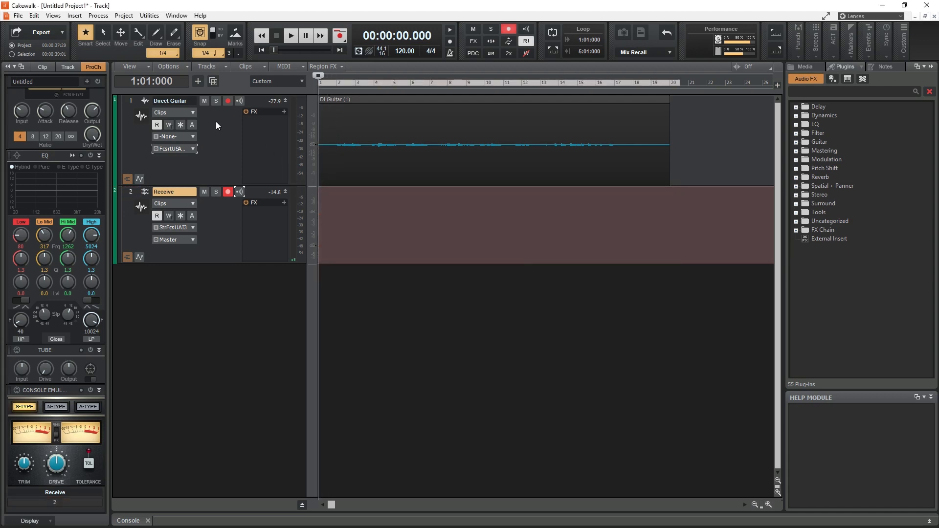
Duplicate the Direct Guitar track once, including its events, properties, effects and sends, with 2 as the starting track
right_click(216, 122)
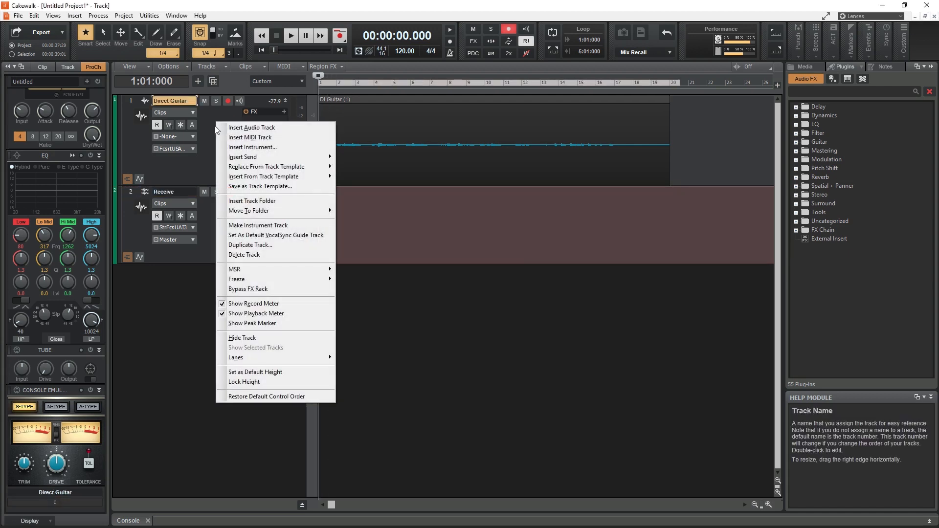
left_click(240, 245)
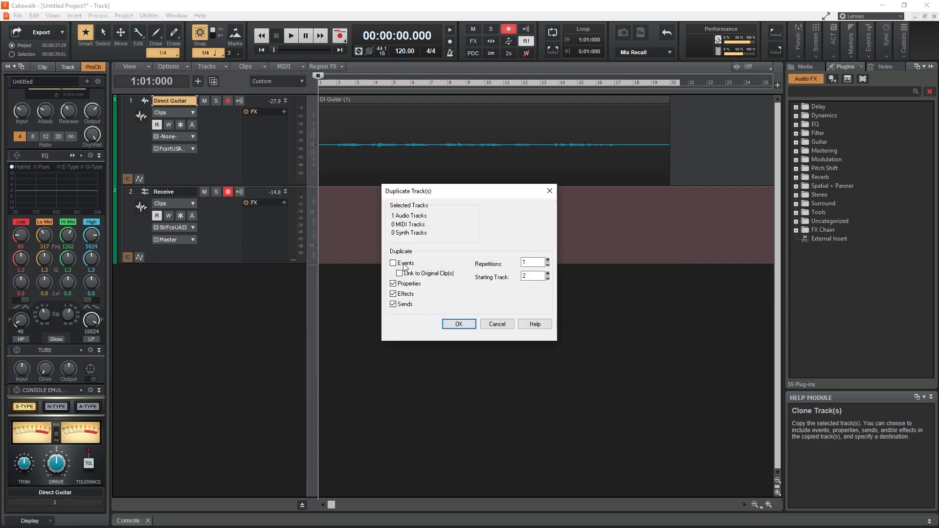
left_click(394, 263)
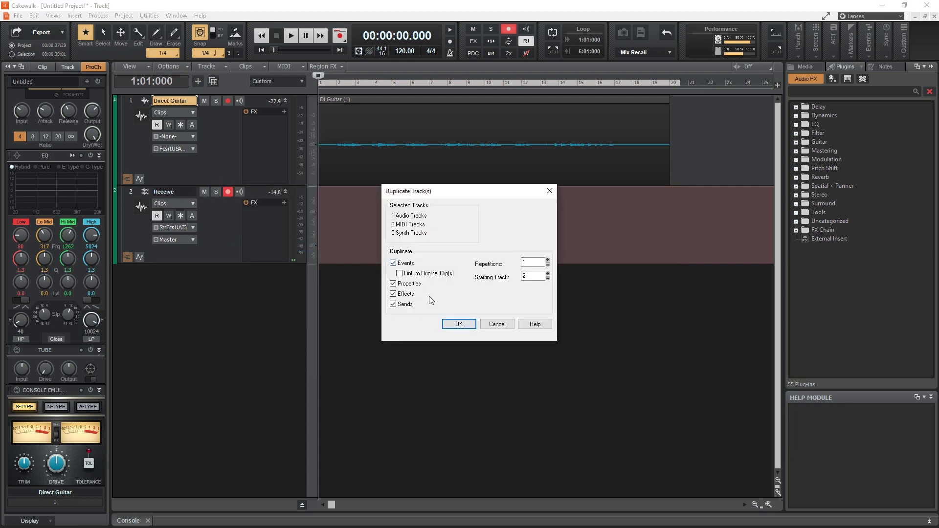
left_click(450, 325)
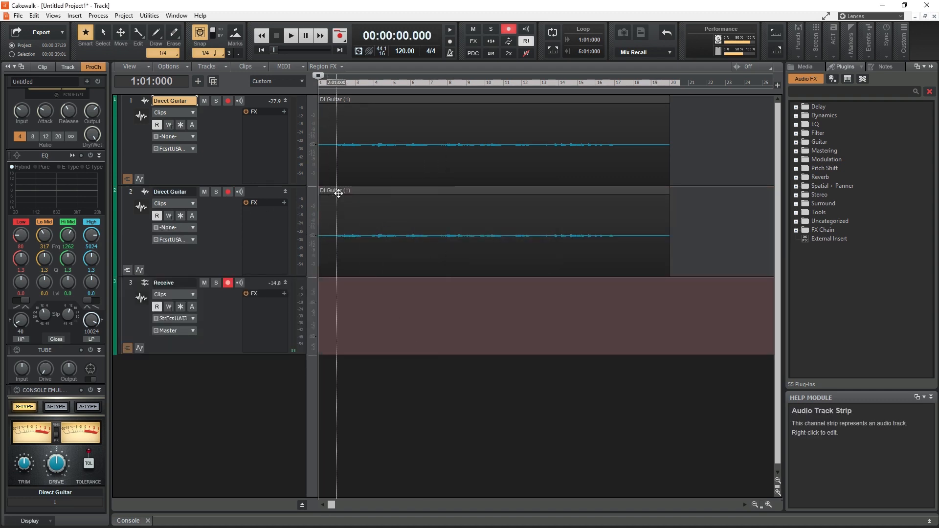
Move the clip on the duplicated Direct Guitar track about three and a half bars later
left_click_drag(359, 194, 421, 194)
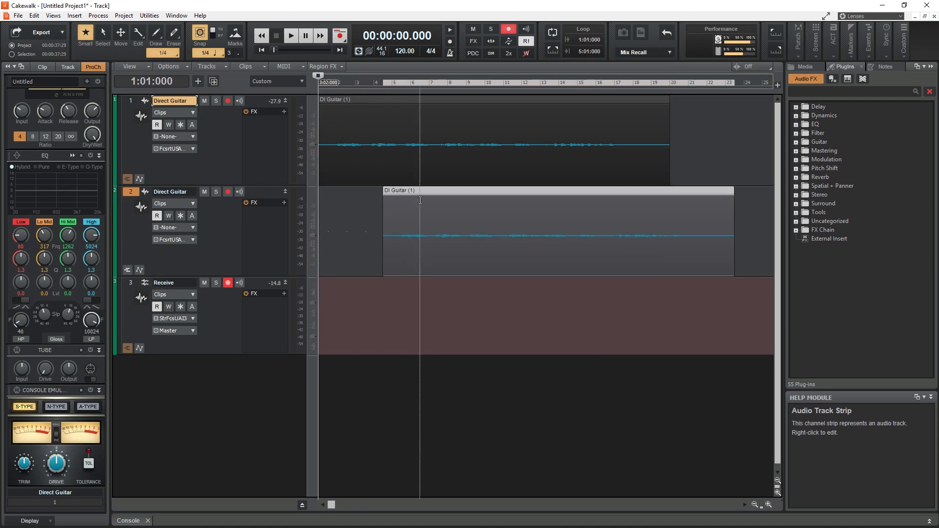
left_click(223, 241)
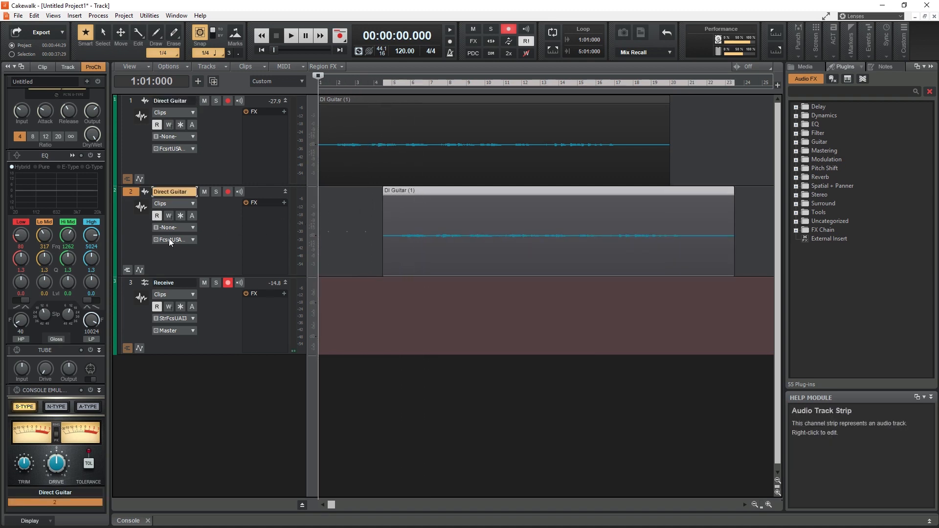
Route the outputs of both Direct Guitar tracks to Master
left_click(167, 239)
left_click(219, 228)
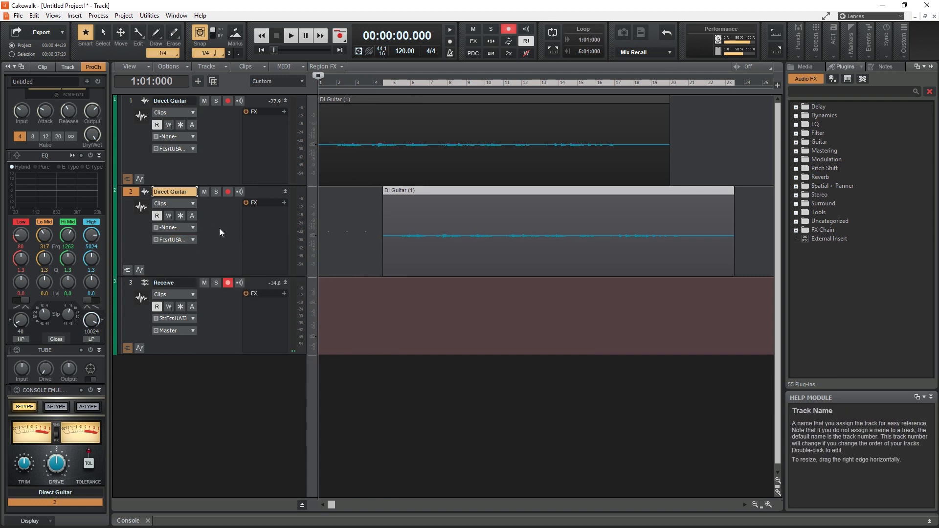
left_click(175, 149)
left_click(229, 272)
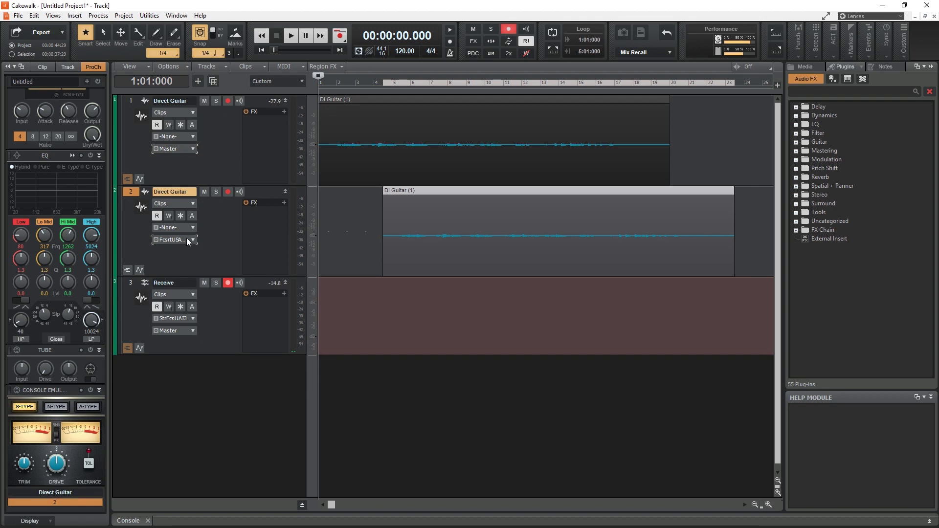
left_click(186, 237)
left_click(218, 364)
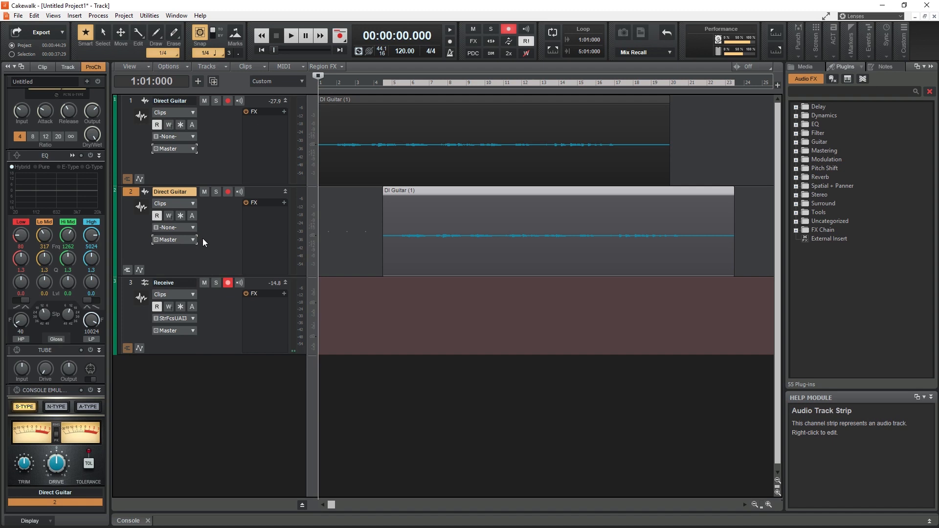
Insert a send to a Focusrite USB ASIO output on each of the two Direct Guitar tracks
right_click(228, 145)
mouse_move(264, 180)
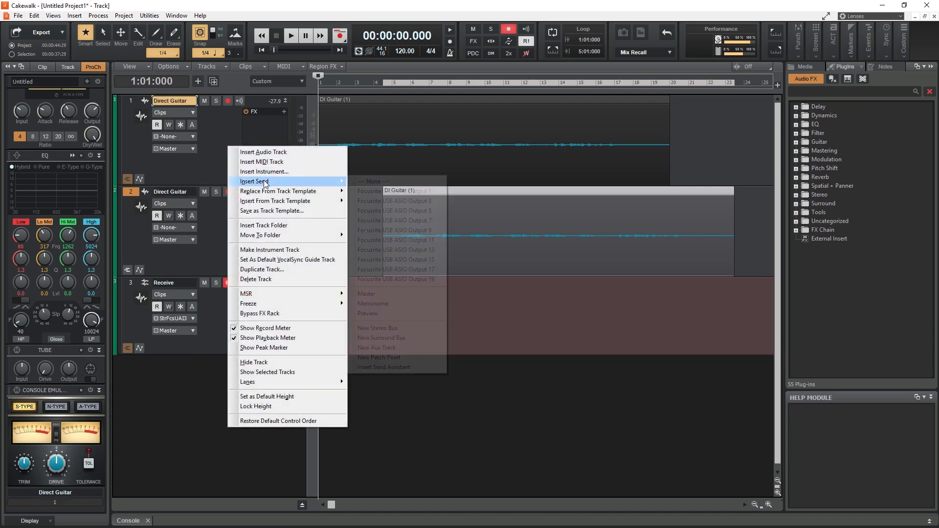
left_click(377, 203)
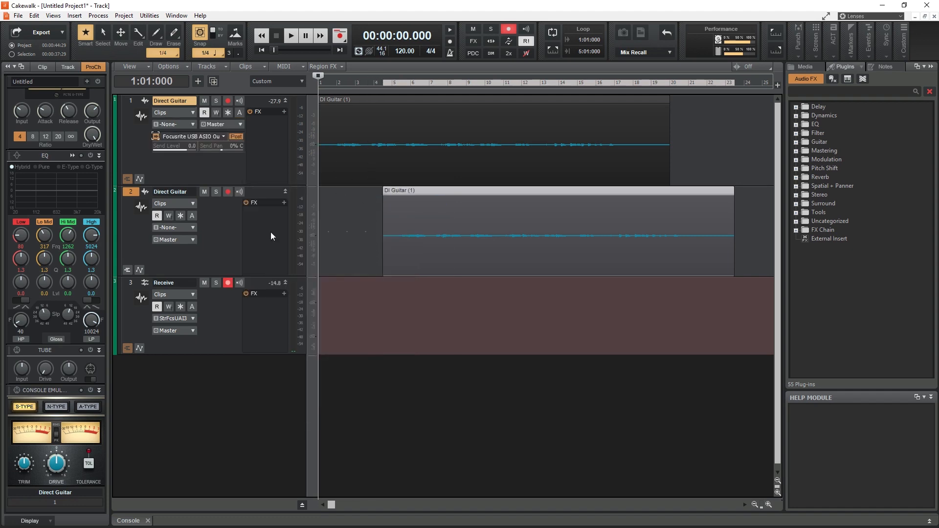
right_click(227, 233)
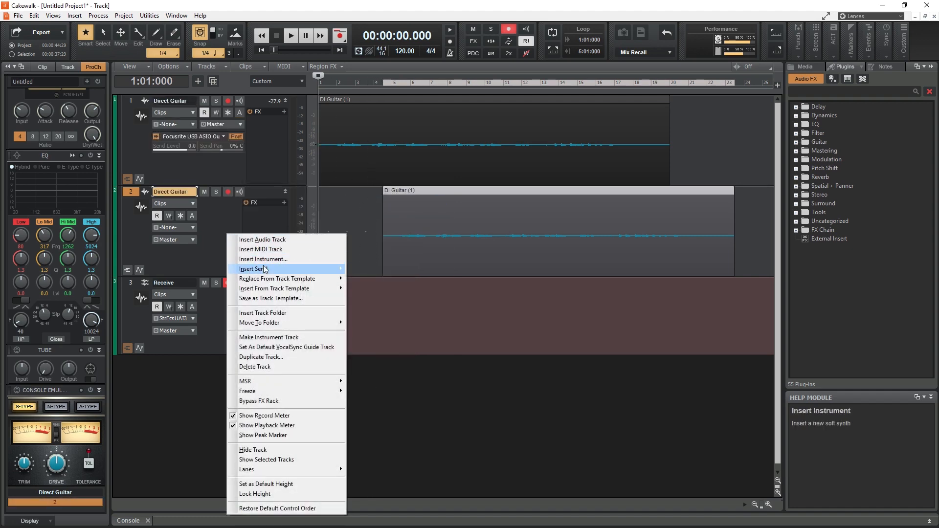
mouse_move(318, 275)
left_click(376, 278)
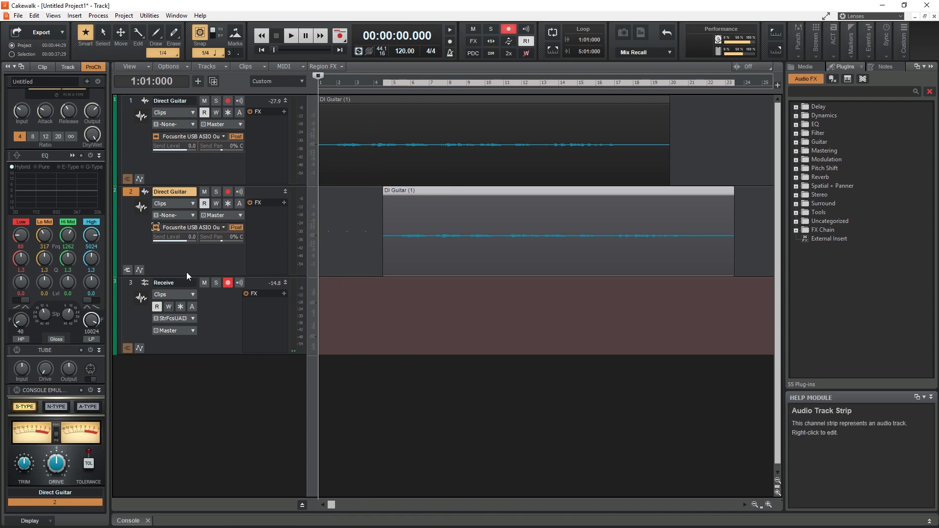
Pan the first Direct Guitar send to 29% L, set the second to 34% R with level -3.3, and start recording onto the Receive track
left_click_drag(186, 276, 223, 239)
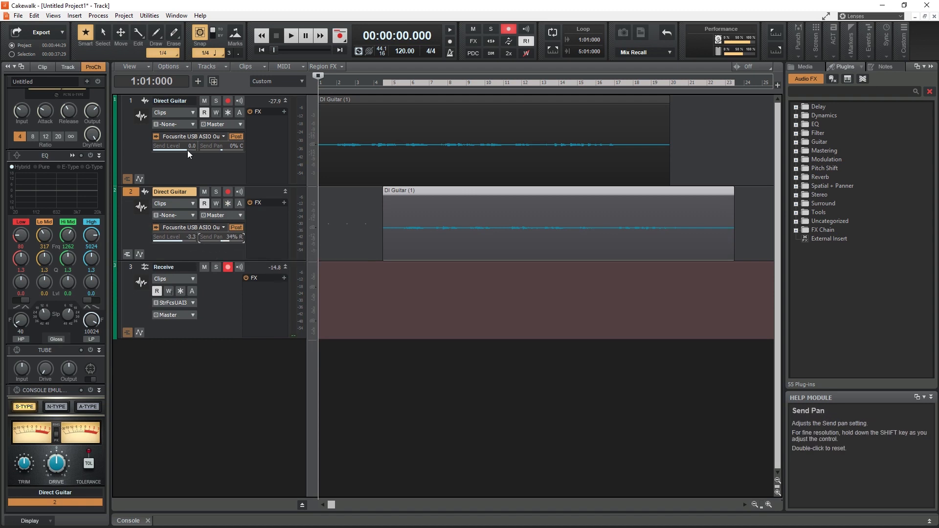
mouse_move(187, 153)
left_mouse_down()
mouse_move(215, 147)
mouse_move(190, 149)
left_mouse_up()
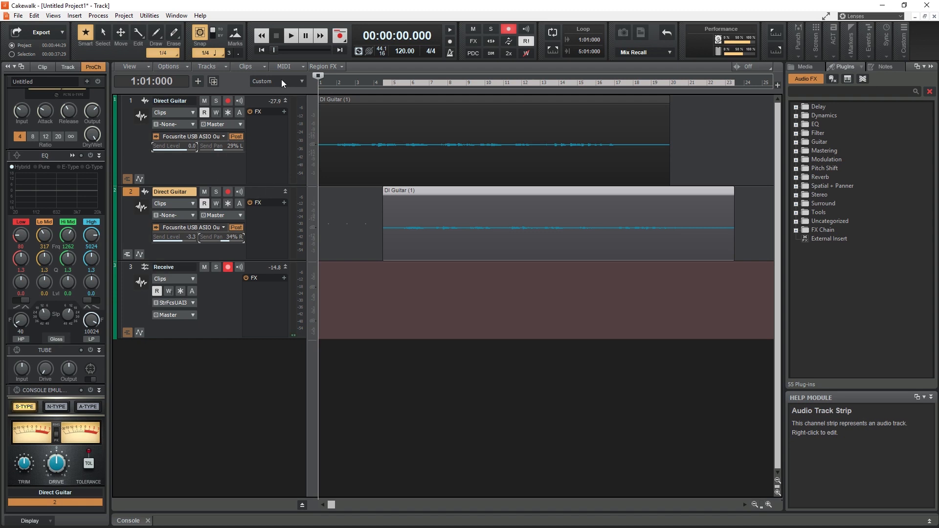
key("r")
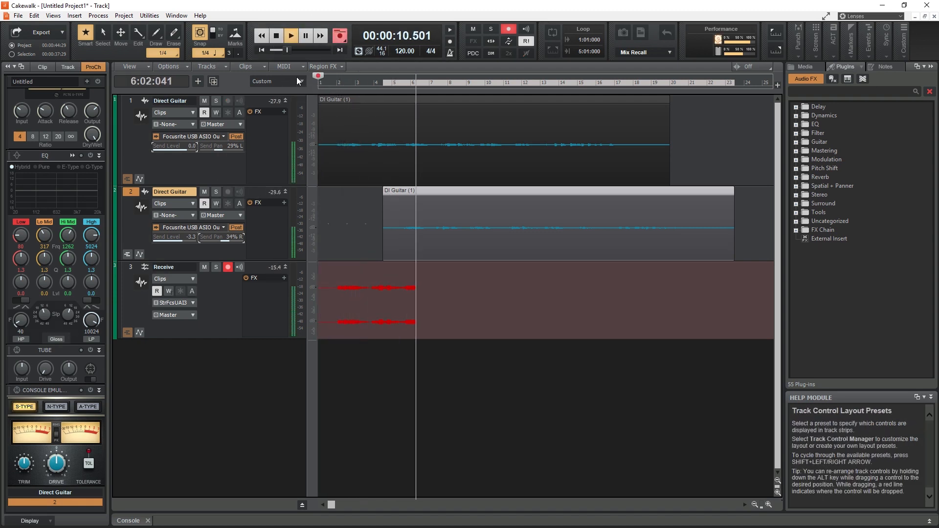